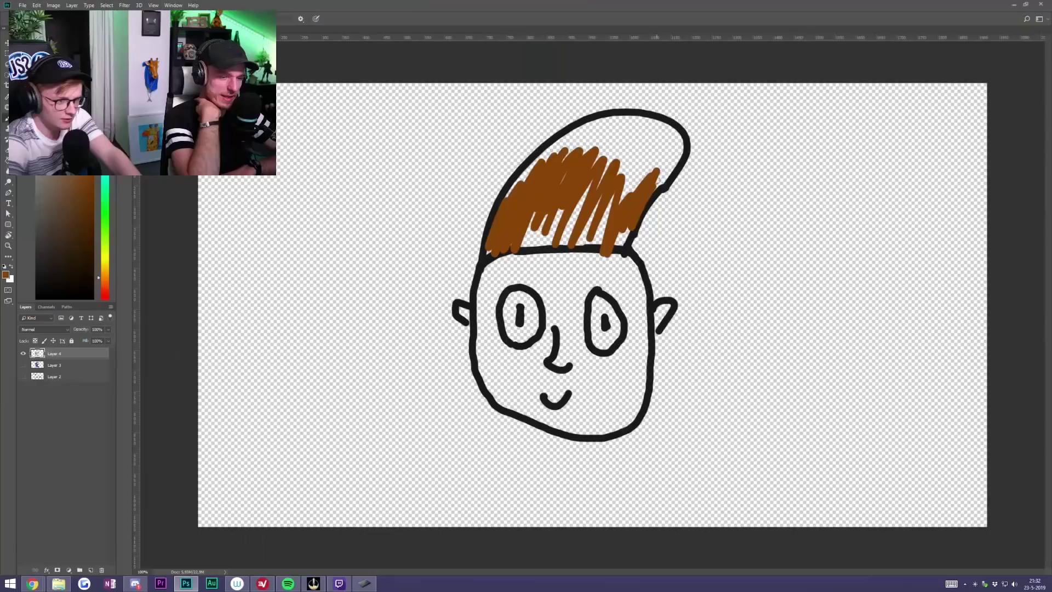
Colour the boy's hair with brown scribbled brush strokes inside the black outline.
mouse_move(630, 236)
left_mouse_down()
mouse_move(671, 148)
mouse_move(532, 219)
left_mouse_up()
mouse_move(568, 156)
left_mouse_down()
mouse_move(567, 129)
mouse_move(496, 224)
mouse_move(600, 129)
mouse_move(534, 252)
left_mouse_up()
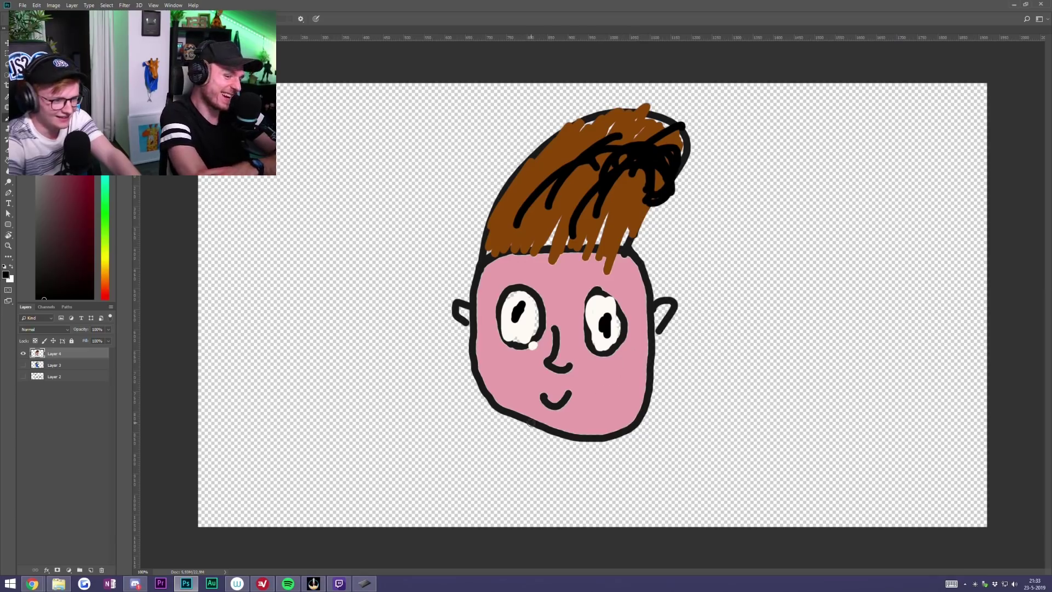
Draw the boy's neck lines, T-shirt neckline and an arm line in black below the head.
left_click_drag(524, 417, 525, 454)
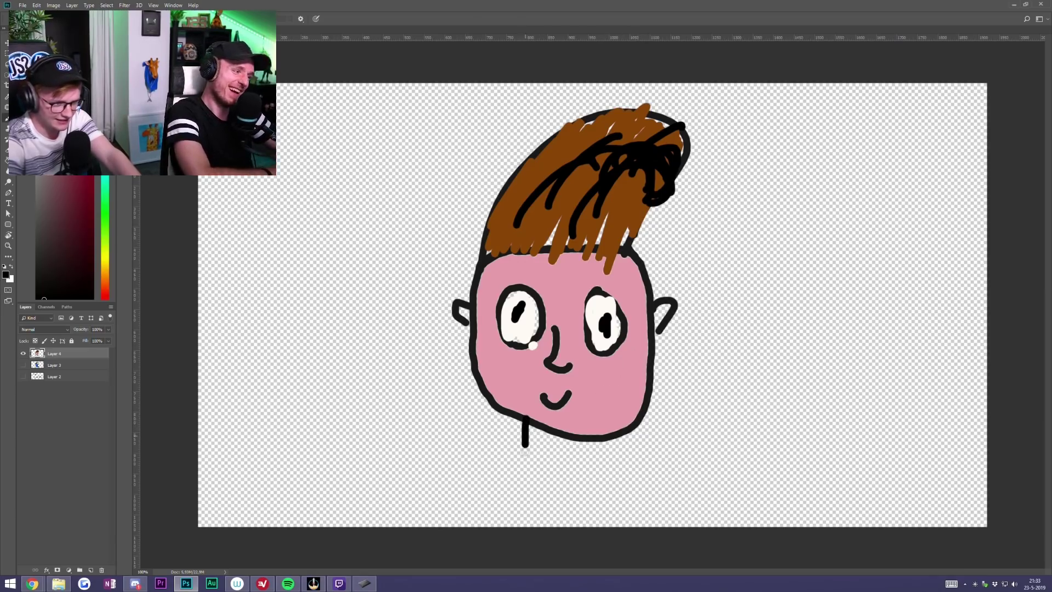
left_click_drag(604, 435, 605, 457)
mouse_move(507, 443)
left_mouse_down()
mouse_move(578, 460)
mouse_move(634, 448)
left_mouse_up()
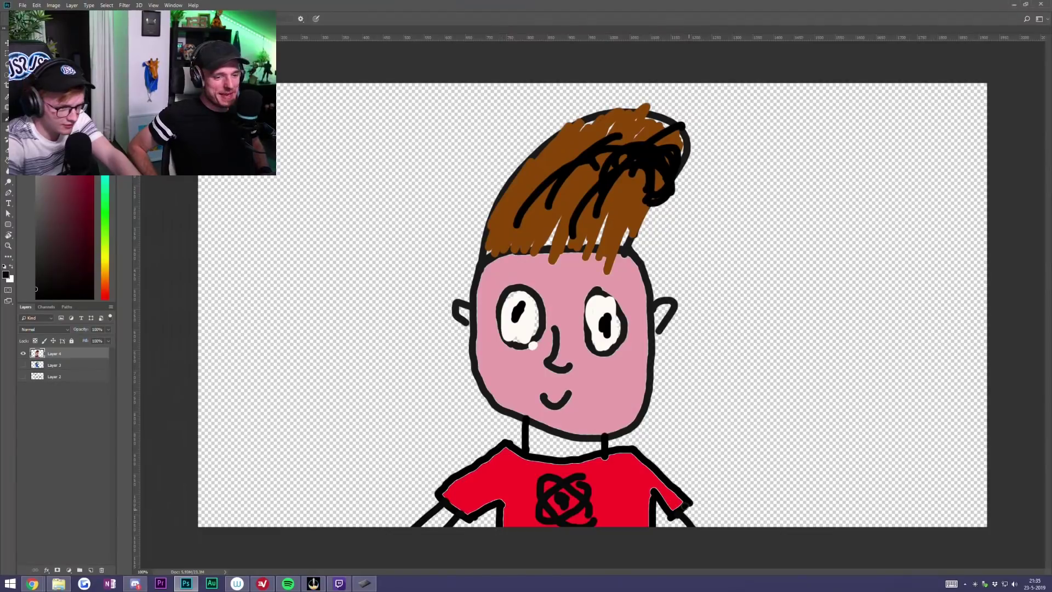
left_click_drag(684, 503, 708, 515)
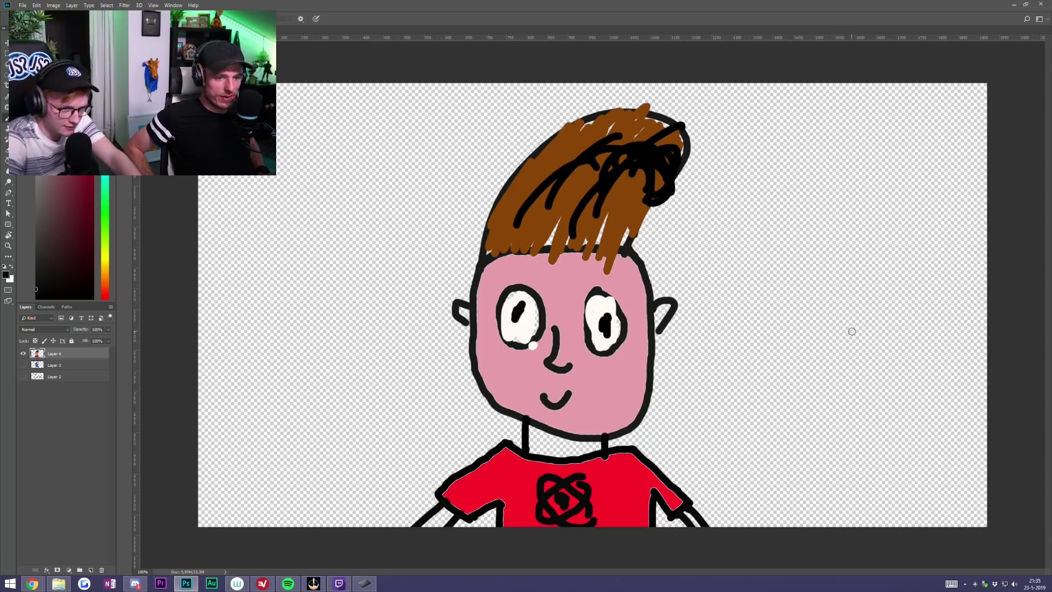
Draw the robot dog beside the boy in black, and paint the lightning bolts and the boy's neck yellow.
mouse_move(828, 320)
left_mouse_down()
mouse_move(785, 351)
mouse_move(785, 371)
mouse_move(805, 392)
mouse_move(852, 377)
left_mouse_up()
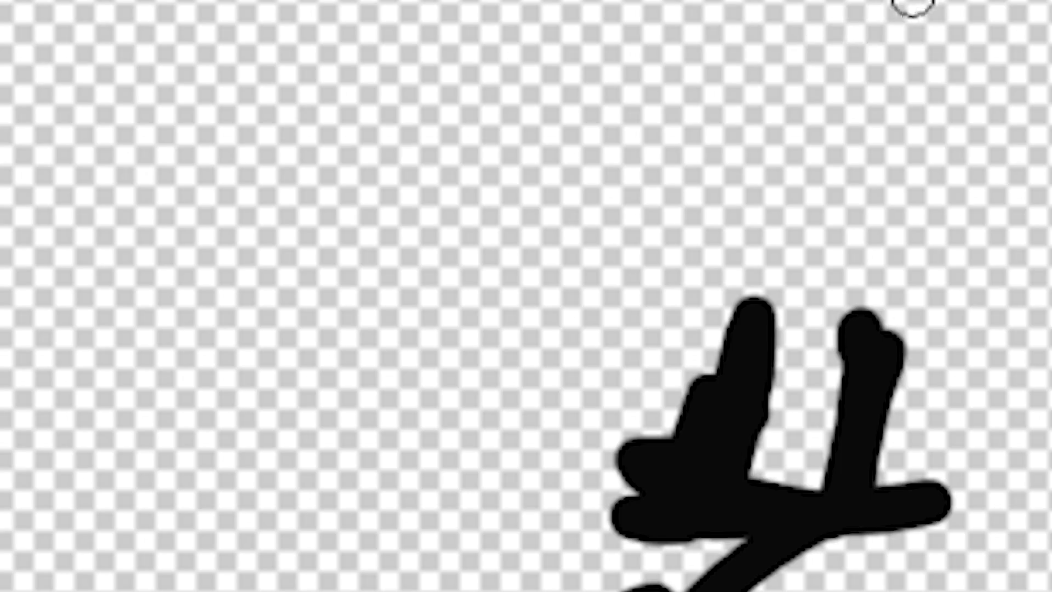
mouse_move(955, 88)
left_mouse_down()
mouse_move(933, 123)
mouse_move(965, 132)
left_mouse_up()
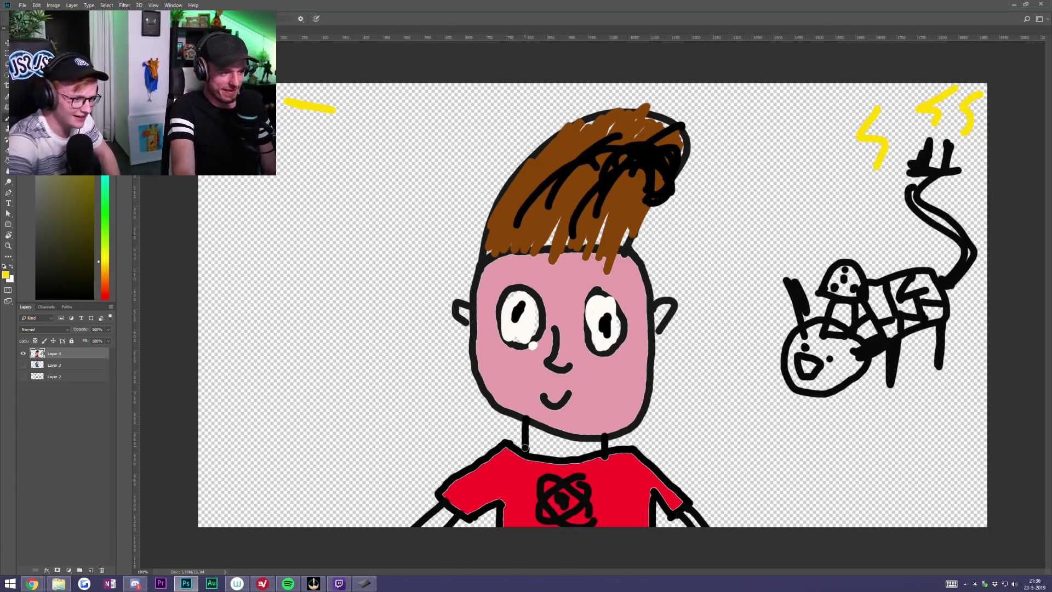
mouse_move(530, 428)
left_mouse_down()
mouse_move(545, 454)
mouse_move(556, 440)
mouse_move(563, 451)
mouse_move(600, 448)
left_mouse_up()
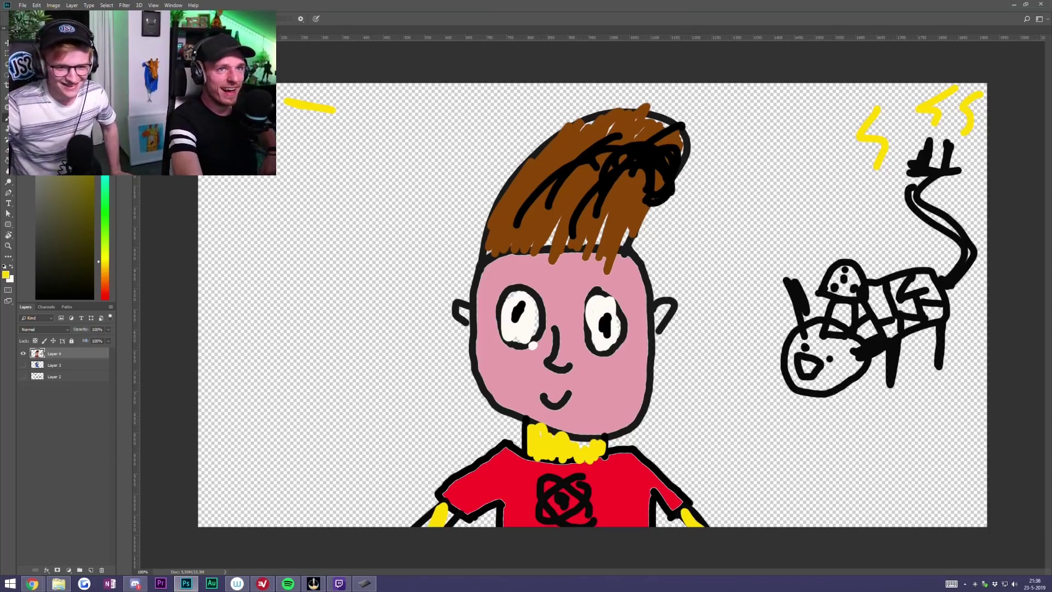
Bring the reference picture of the boy and robot dog over from the browser and place it left on the canvas.
key("alt+Tab")
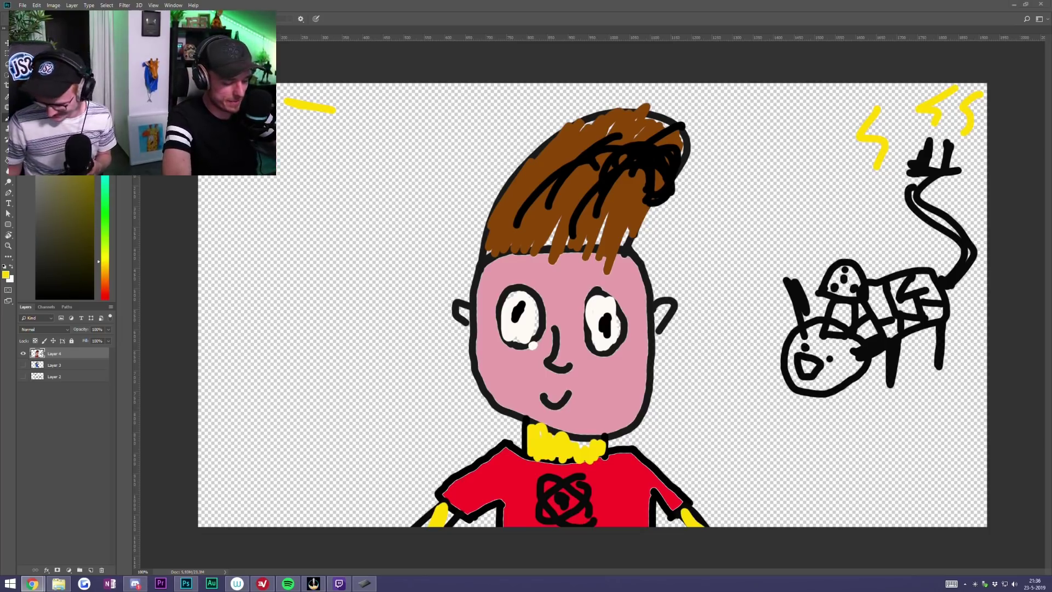
key("alt+Tab")
key("ctrl+v")
key("v")
left_click_drag(604, 211, 371, 214)
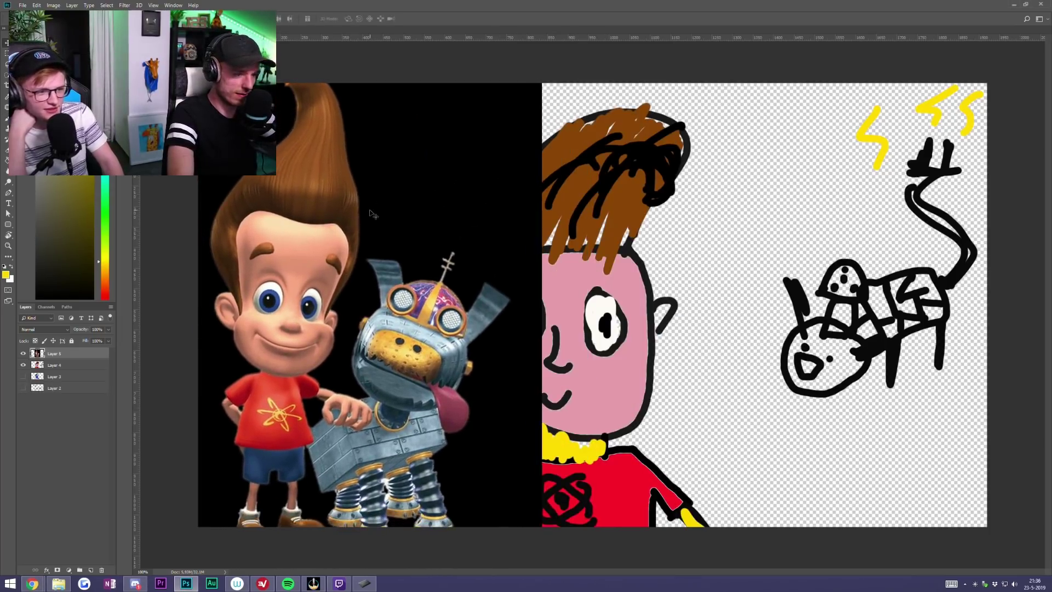
Scale the reference picture down beside the drawing, and nudge the Layer 4 drawing slightly to the right.
key("ctrl+t")
left_click_drag(534, 559, 411, 432)
key("Return")
left_click(81, 365)
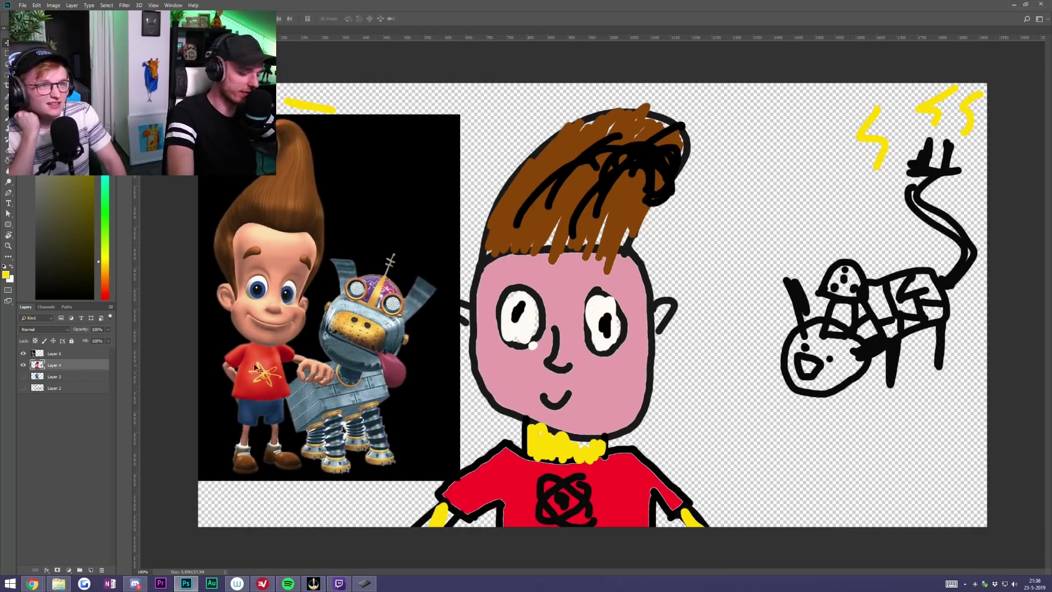
left_click_drag(539, 321, 559, 322)
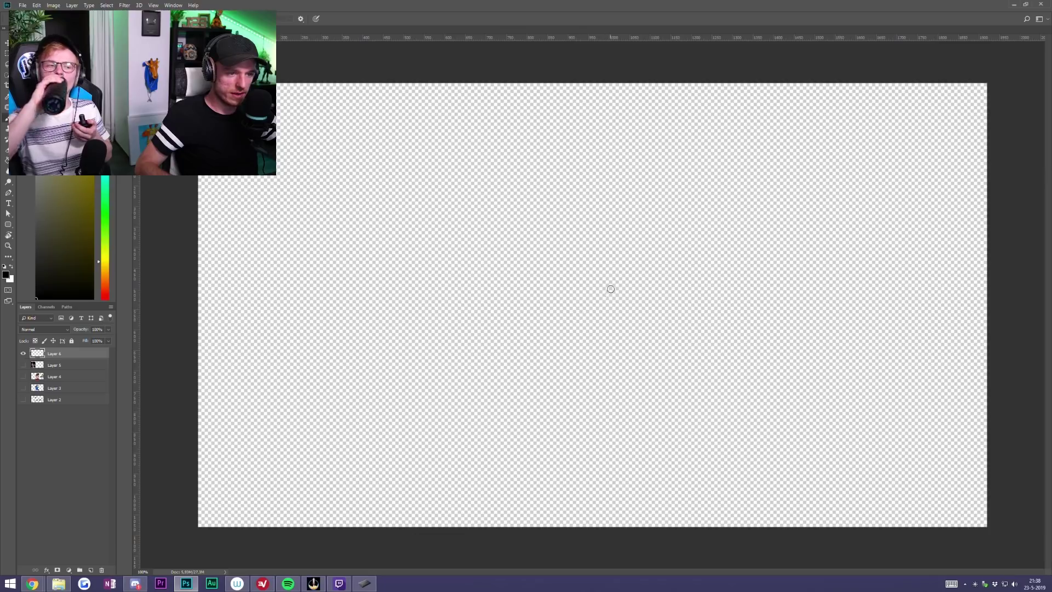
Sketch the train in black with a round face, a chimney on its body and a filled wheel hub.
mouse_move(592, 275)
left_mouse_down()
mouse_move(582, 396)
mouse_move(583, 262)
mouse_move(570, 279)
left_mouse_up()
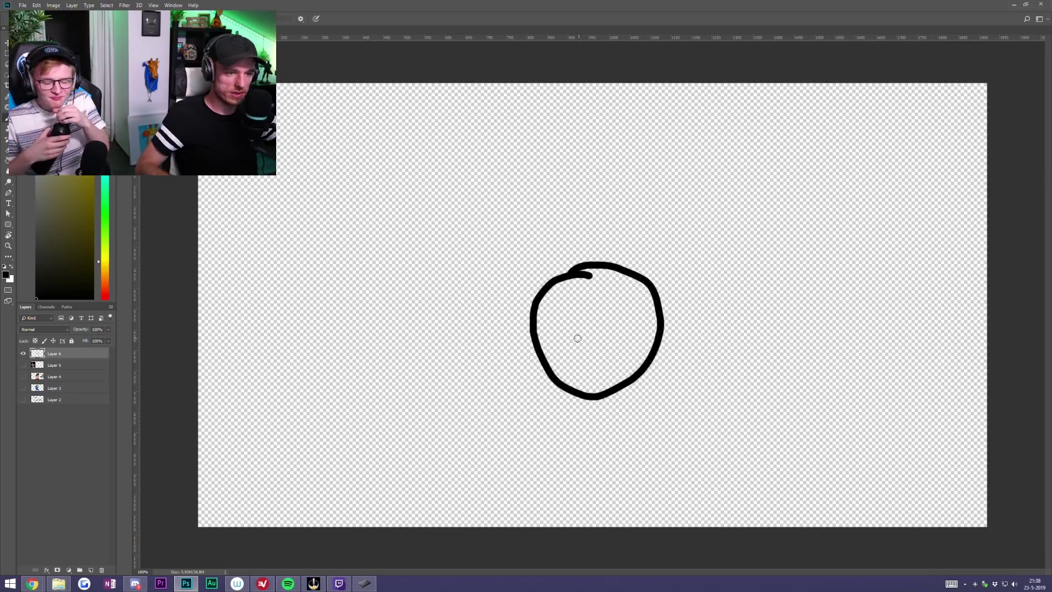
left_click_drag(547, 187, 553, 263)
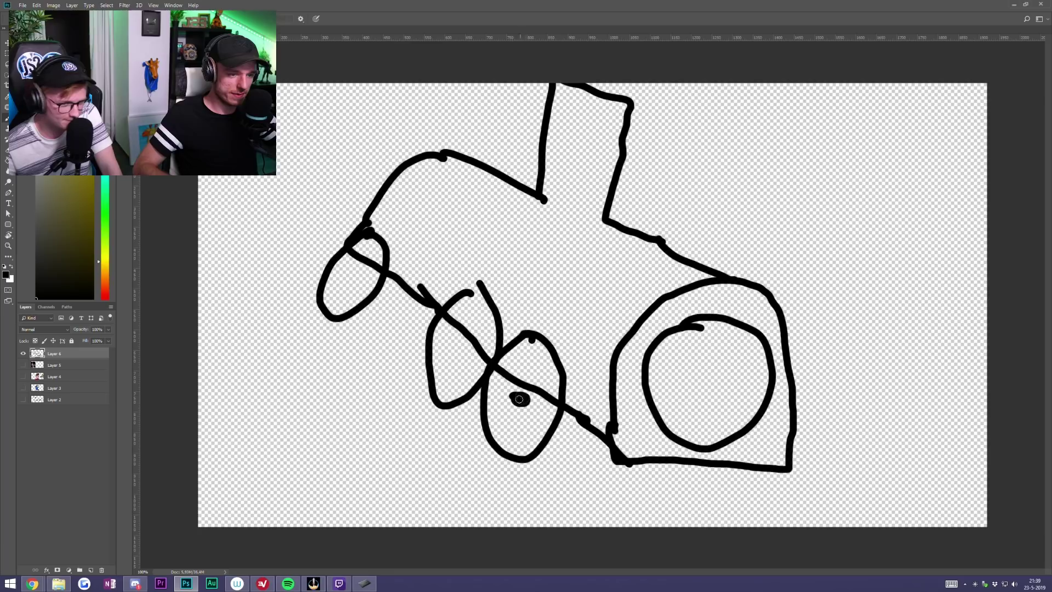
mouse_move(520, 401)
left_mouse_down()
mouse_move(452, 333)
mouse_move(520, 405)
left_mouse_up()
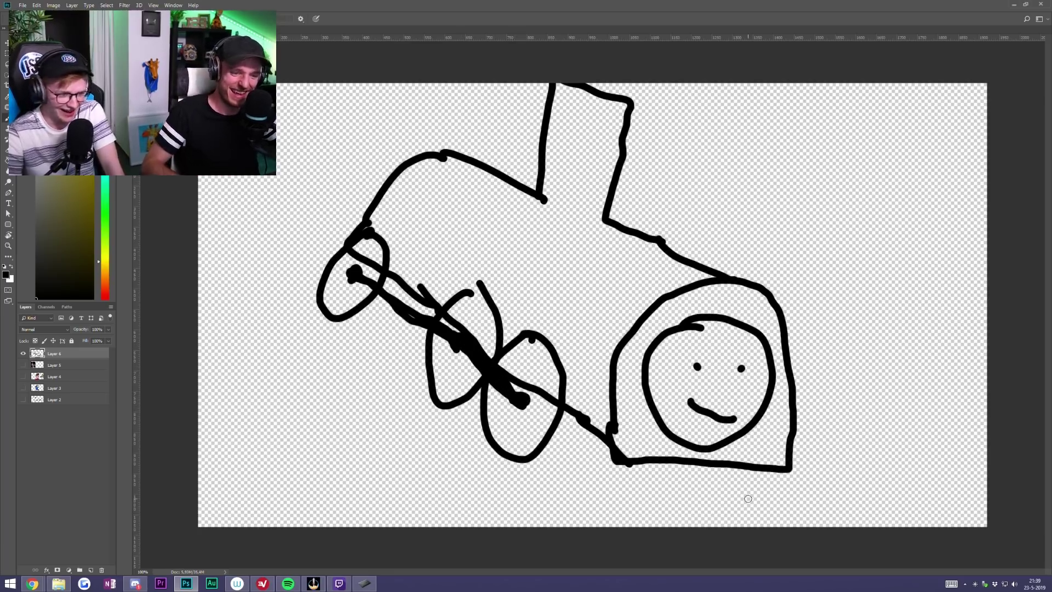
Undo the last strokes of the train's face, including the smile.
key("ctrl+alt+z")
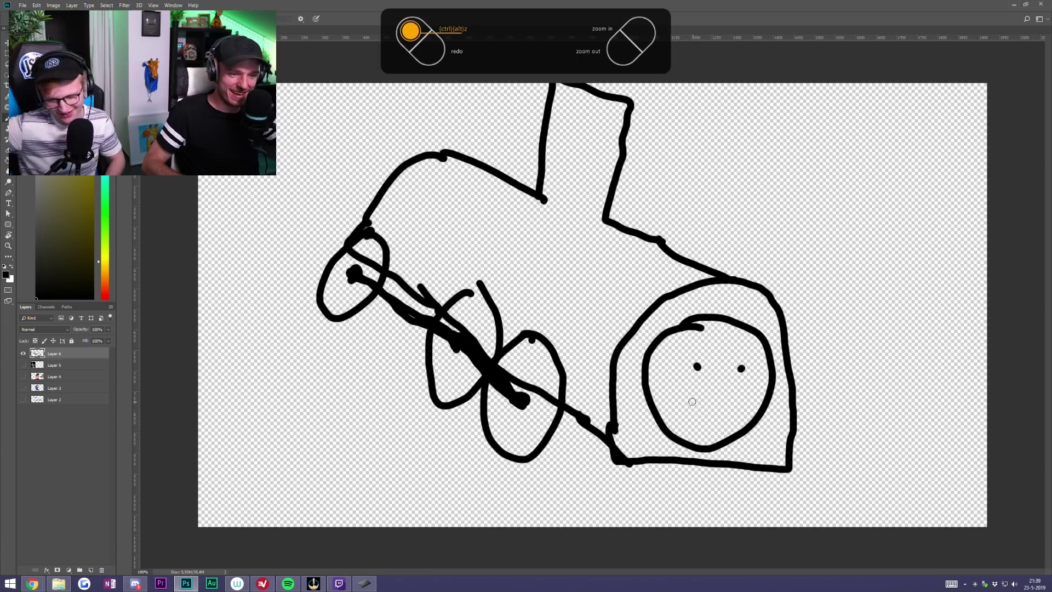
key("ctrl+shift+z")
key("ctrl+alt+z")
key("ctrl+alt+z")
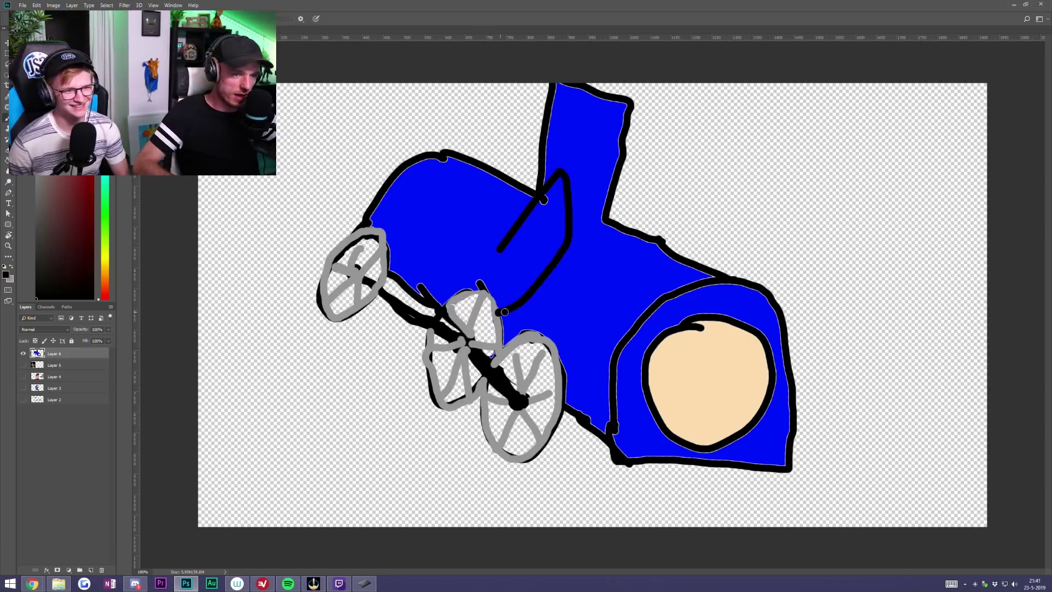
left_click_drag(500, 313, 517, 264)
left_click_drag(601, 238, 557, 248)
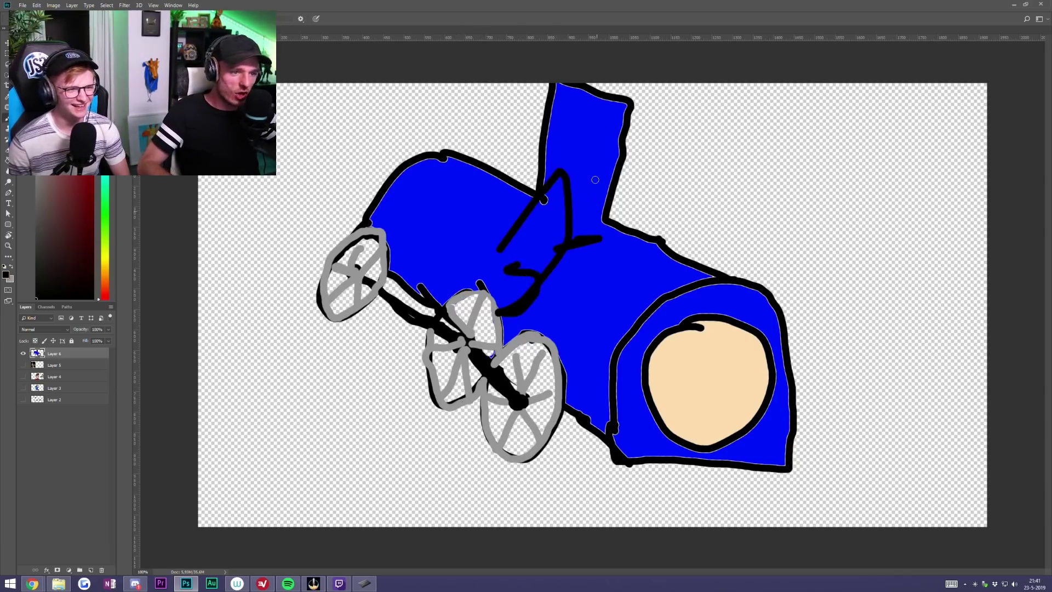
key("ctrl+alt+z")
key("ctrl+alt+z")
key("ctrl+alt+z")
key("ctrl+alt+z")
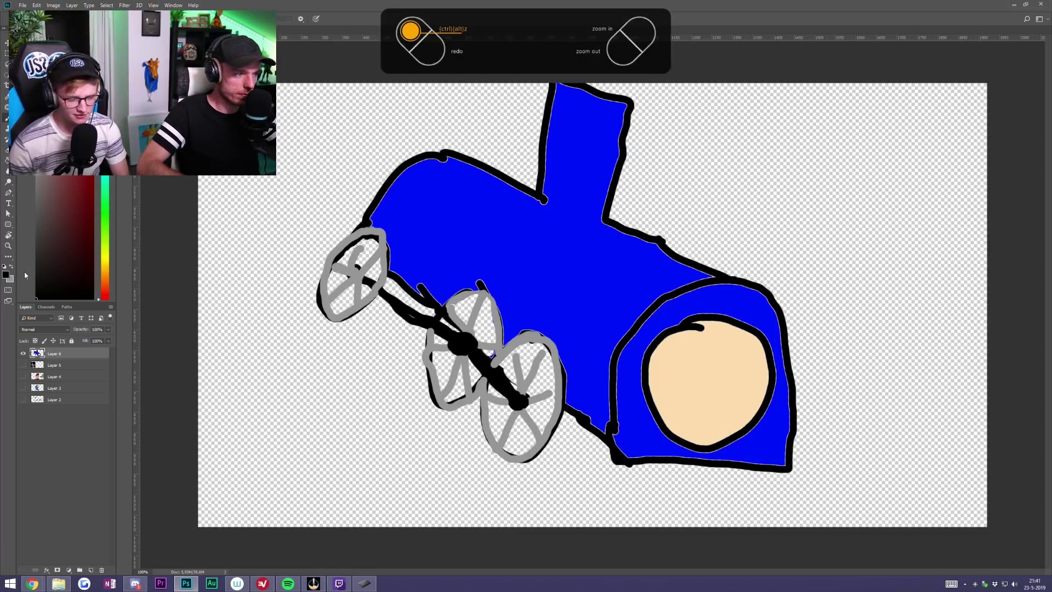
Paint a black hub on the train's smallest wheel and apply the healing tool to the blue body above the wheels.
mouse_move(370, 272)
left_mouse_down()
mouse_move(353, 270)
mouse_move(384, 291)
mouse_move(361, 272)
left_mouse_up()
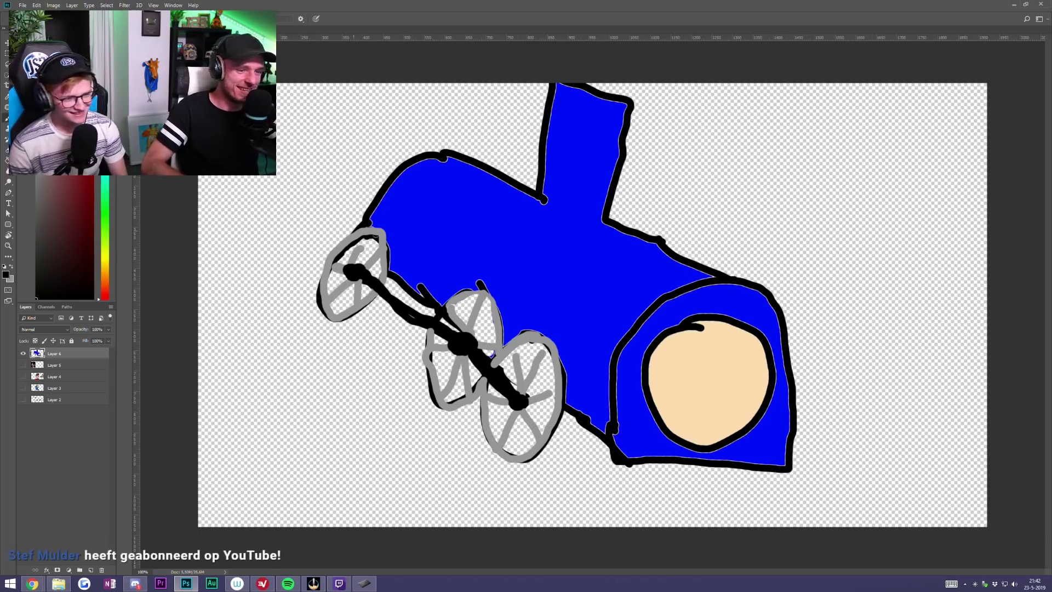
left_click(6, 106)
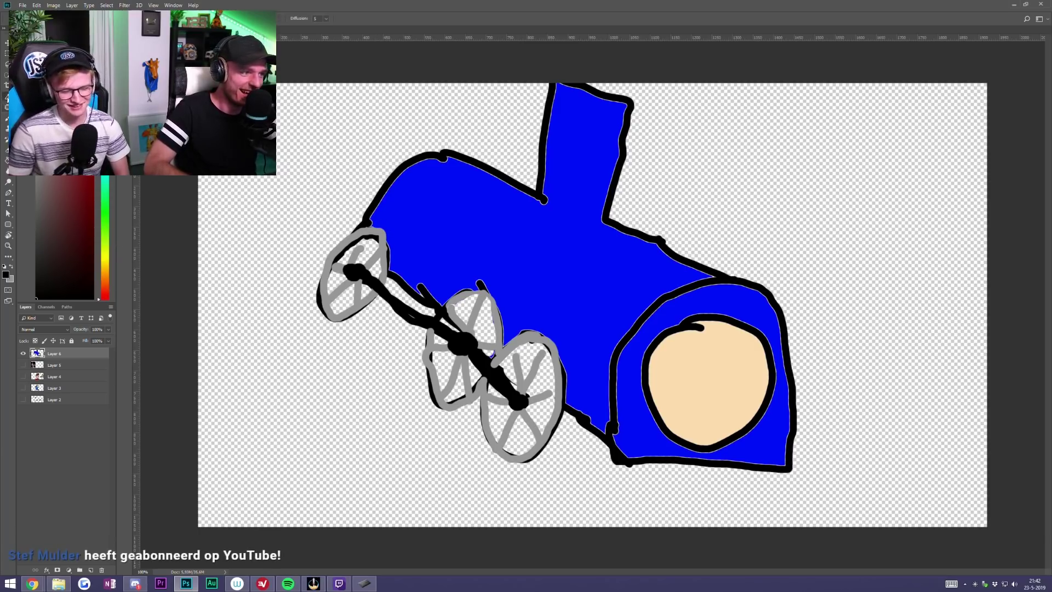
left_click(513, 299)
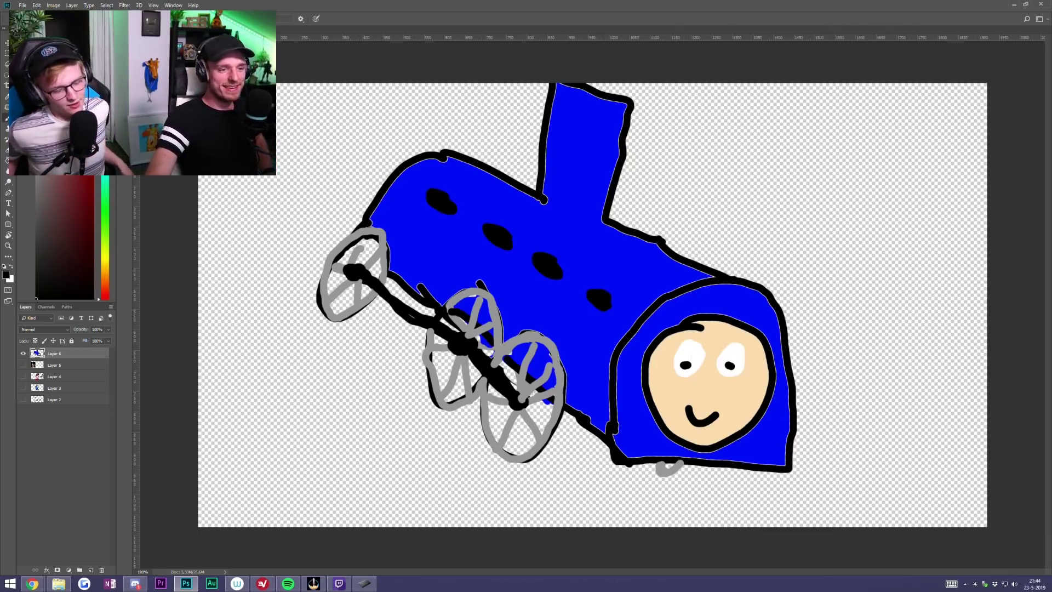
Move the blue train drawing to the right side of the canvas.
key("alt+Tab")
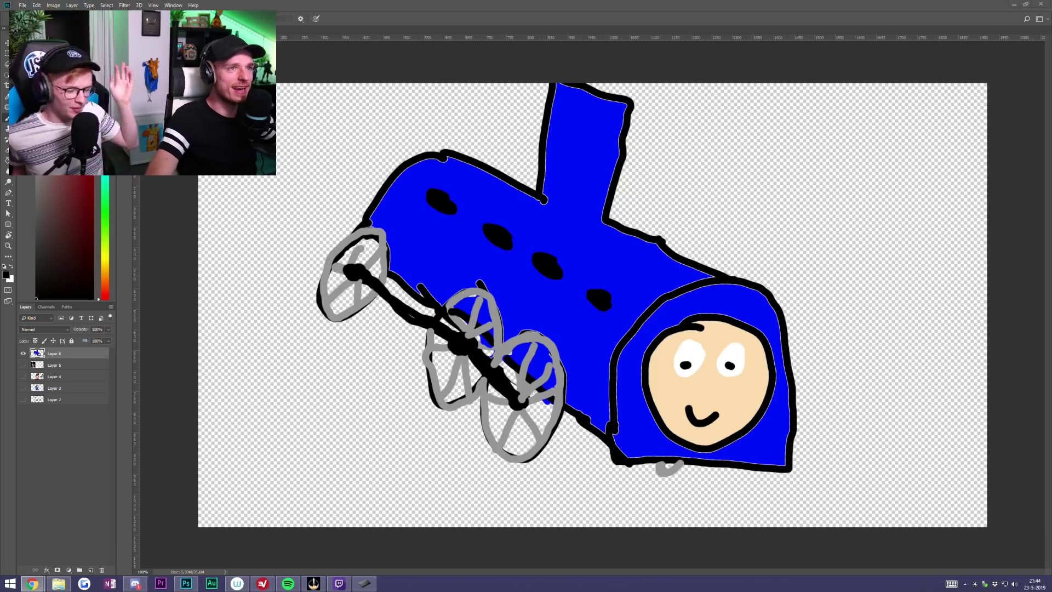
key("alt+Tab")
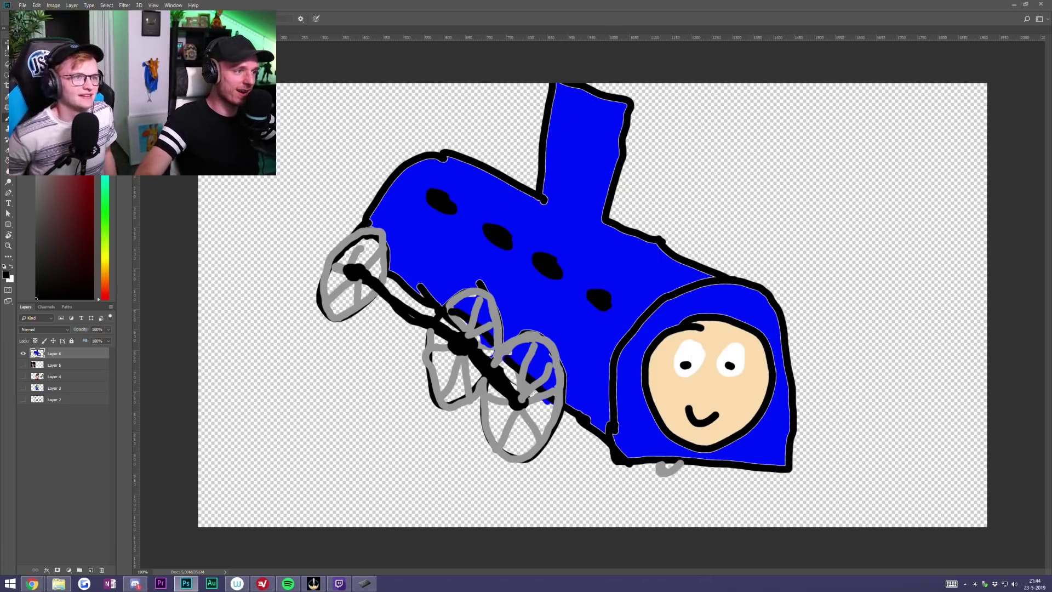
key("v")
mouse_move(513, 300)
left_mouse_down()
mouse_move(685, 300)
mouse_move(673, 316)
left_mouse_up()
Bring the Thomas train photo over from the browser, place it left of the drawing and enlarge it.
key("alt+Tab")
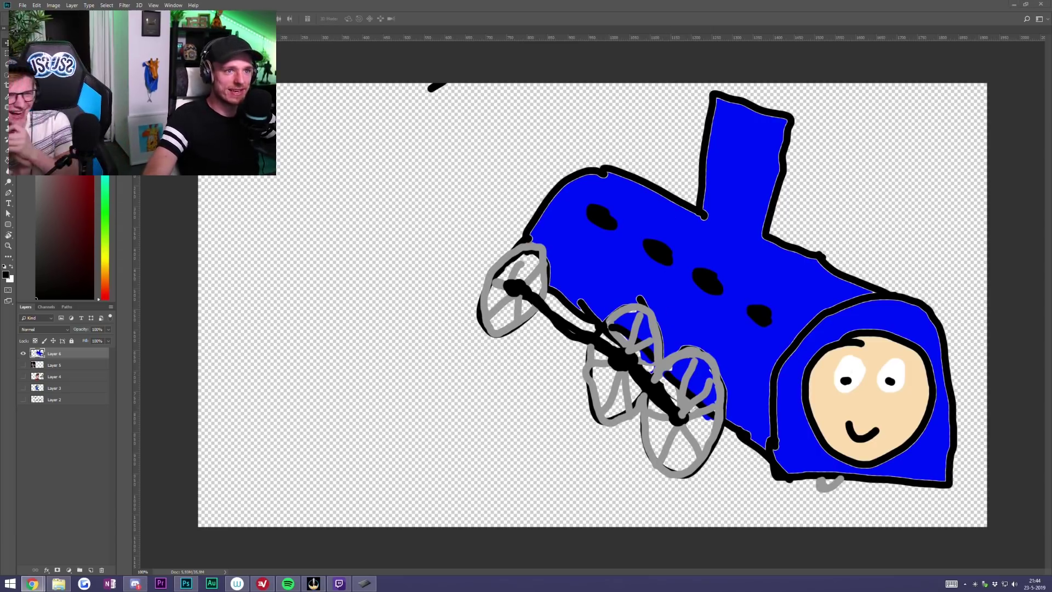
left_click_drag(448, 290, 436, 312)
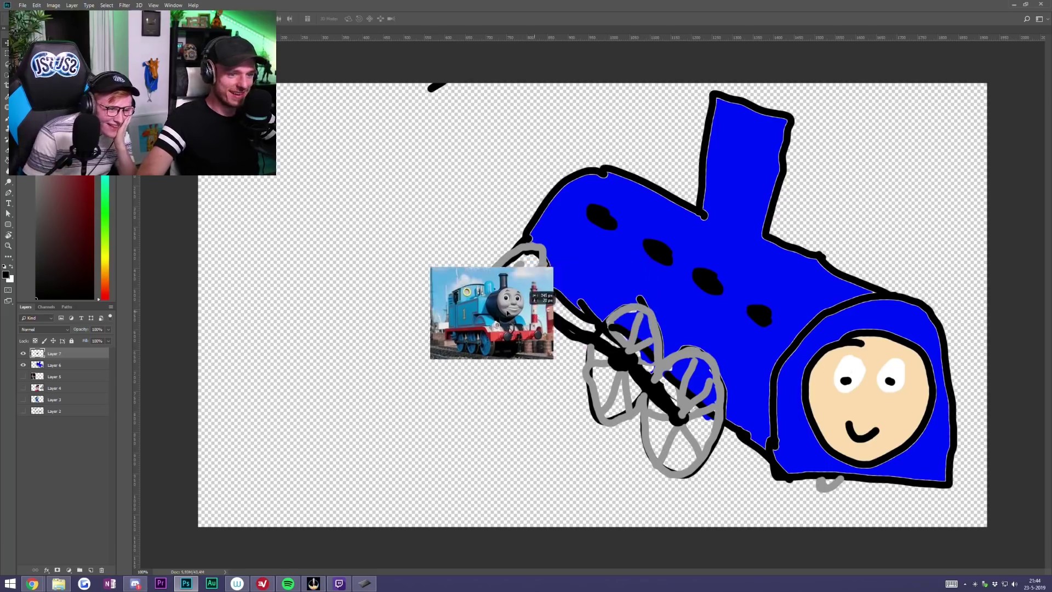
left_click_drag(474, 197, 496, 184)
left_click_drag(457, 233, 465, 231)
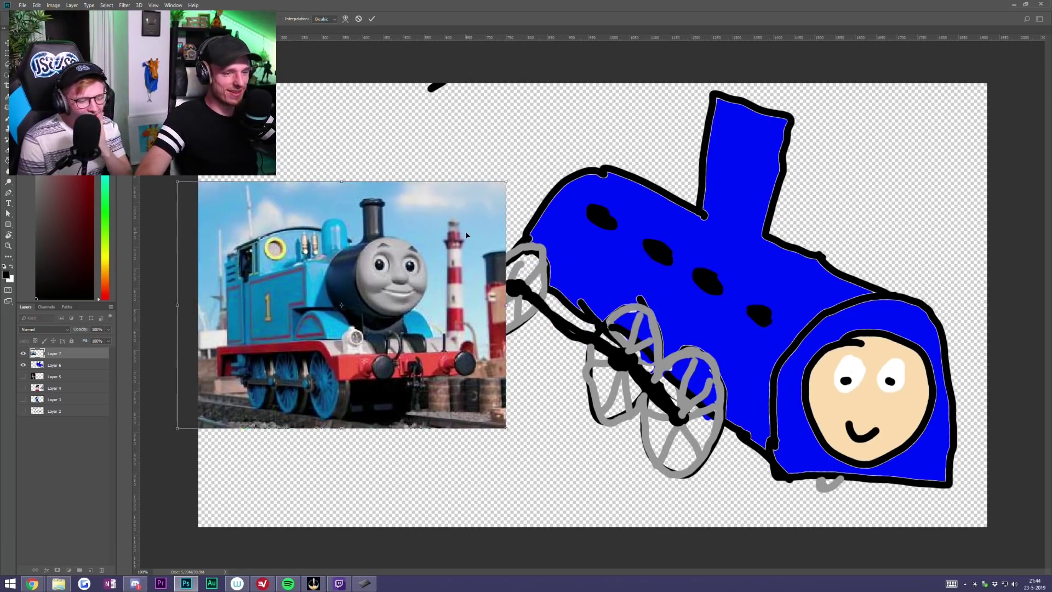
key("Return")
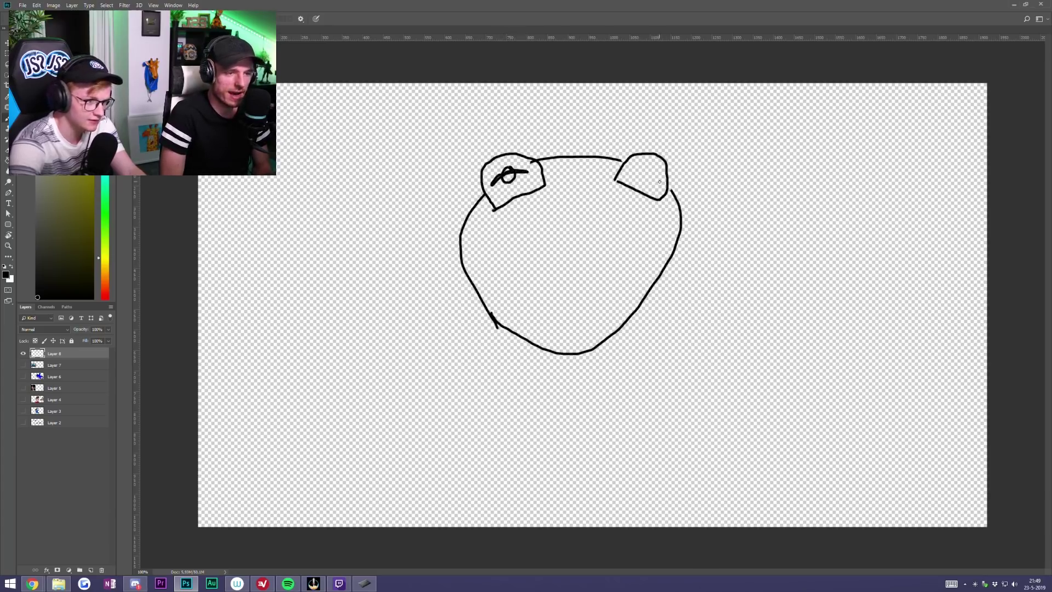
Redo the black pupil and eyelid strokes in the frog's right eye, and scribble green strokes beside its body.
key("ctrl+alt+z")
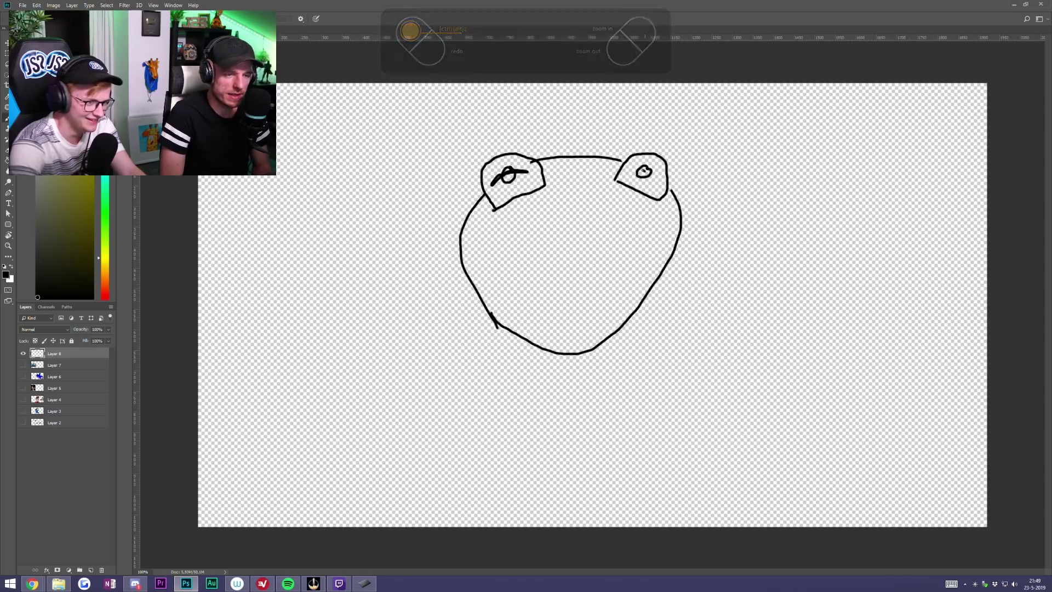
left_click_drag(636, 170, 628, 167)
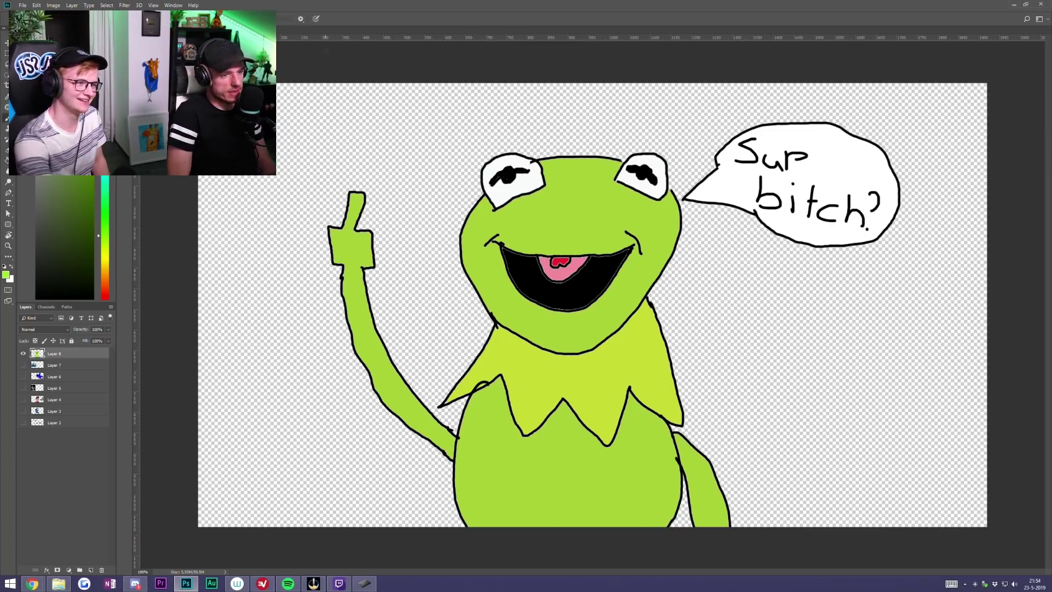
mouse_move(771, 412)
left_mouse_down()
mouse_move(797, 449)
mouse_move(870, 377)
left_mouse_up()
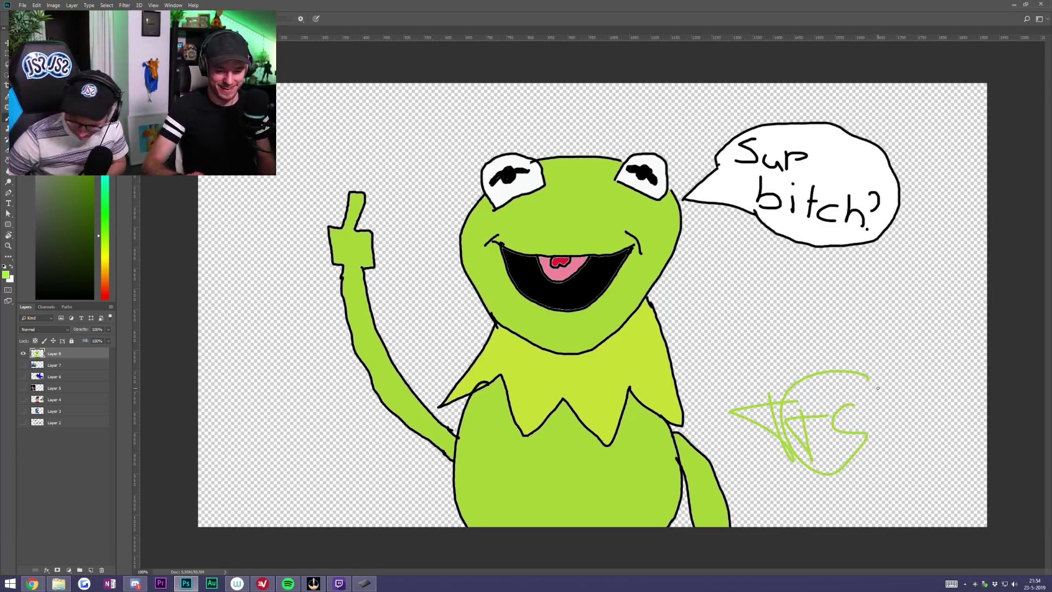
Switch to the stream chat in the browser to read the viewers' ratings and drawing suggestions.
key("alt+Tab")
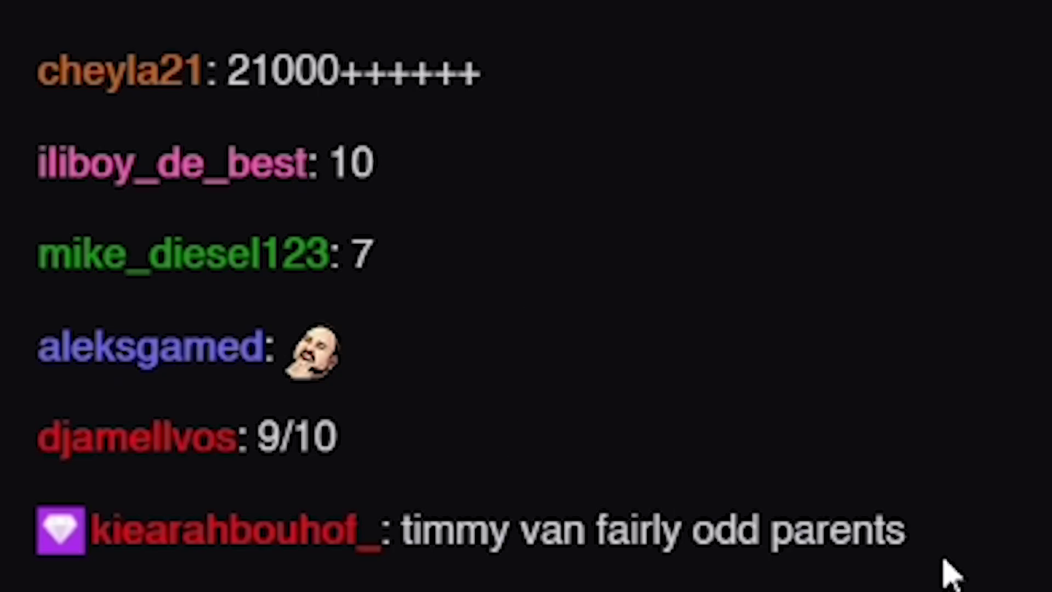
left_click_drag(423, 439, 794, 435)
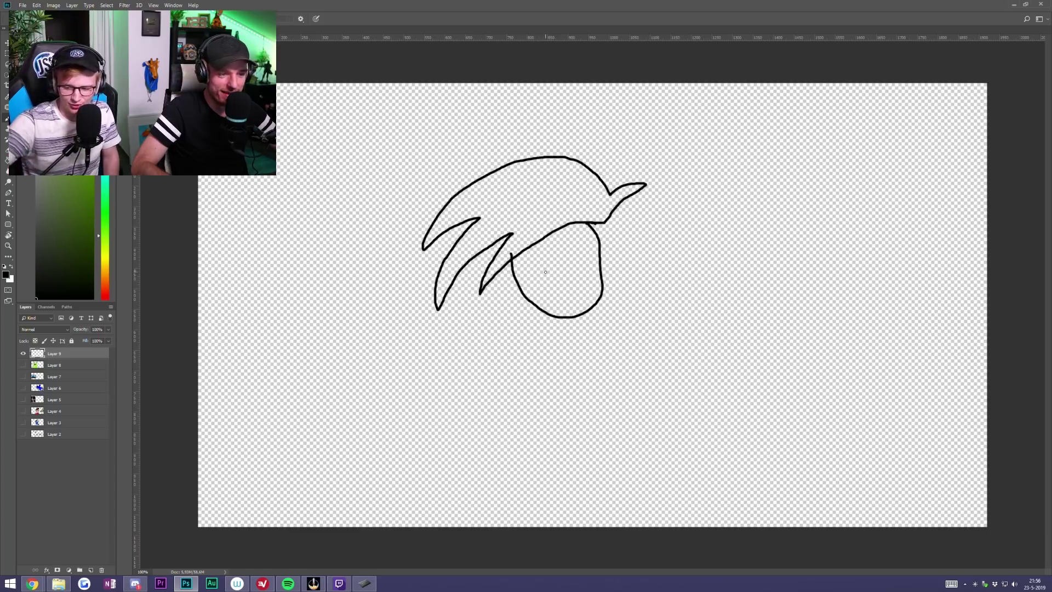
Undo the first head sketch on Layer 9, and draw the mouth line on the new capped boy's face.
key("ctrl+alt+z")
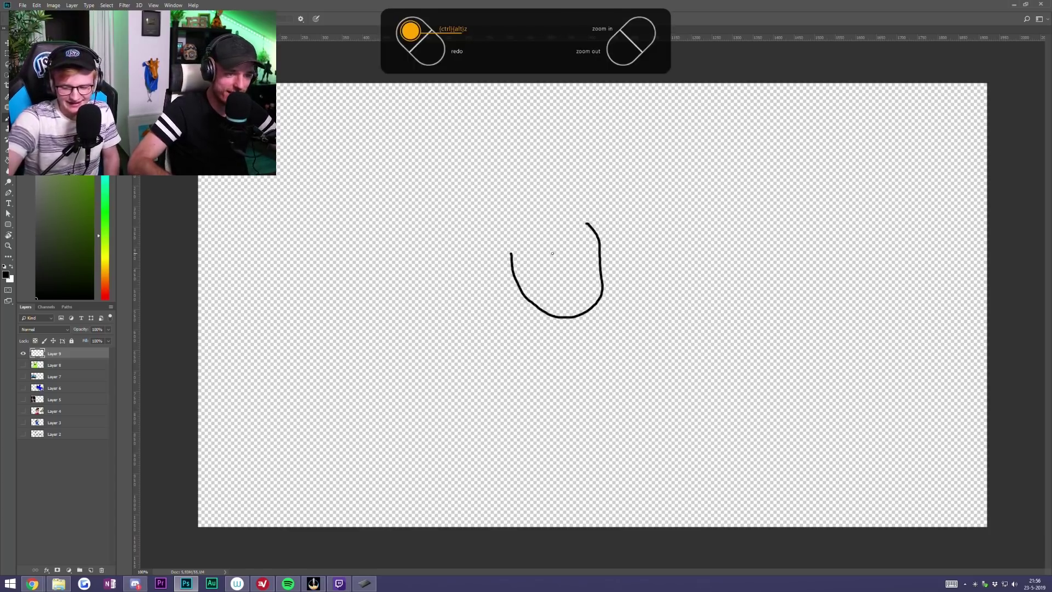
key("ctrl+alt+z")
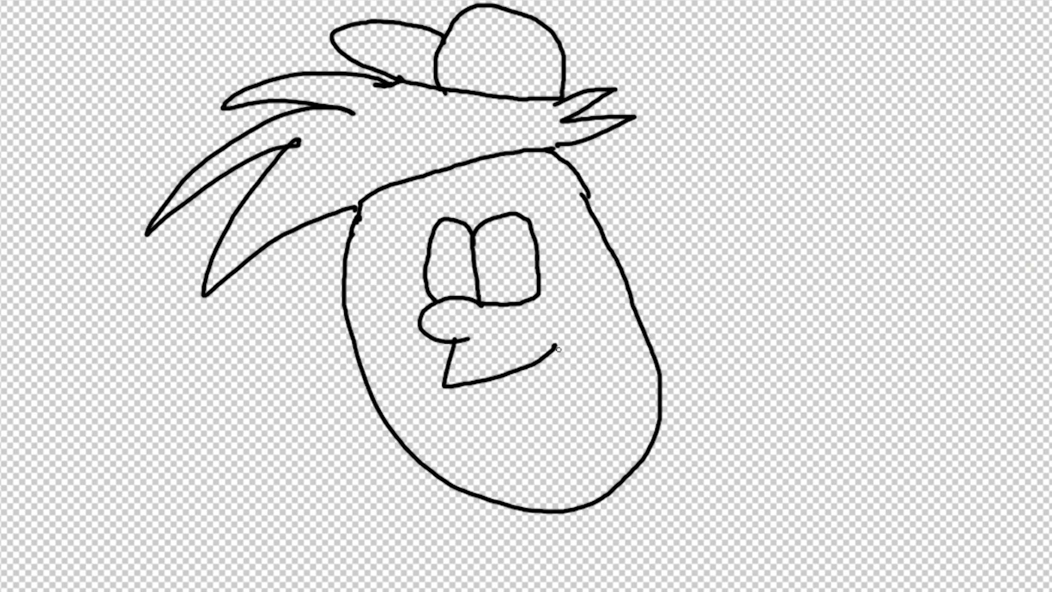
left_click_drag(557, 349, 471, 428)
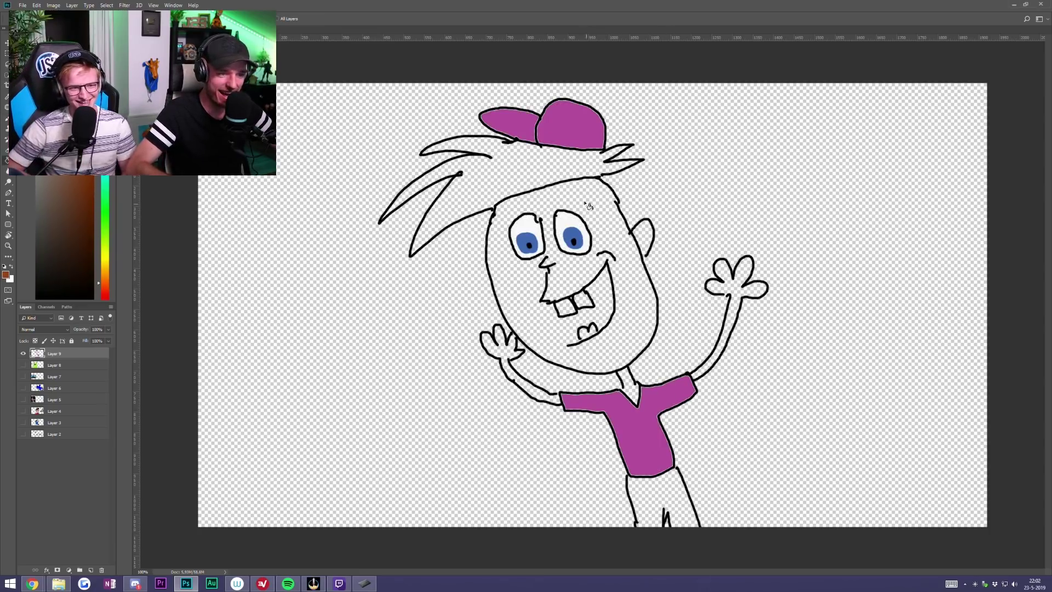
Fill the capped boy's hair with brown.
left_click(558, 161)
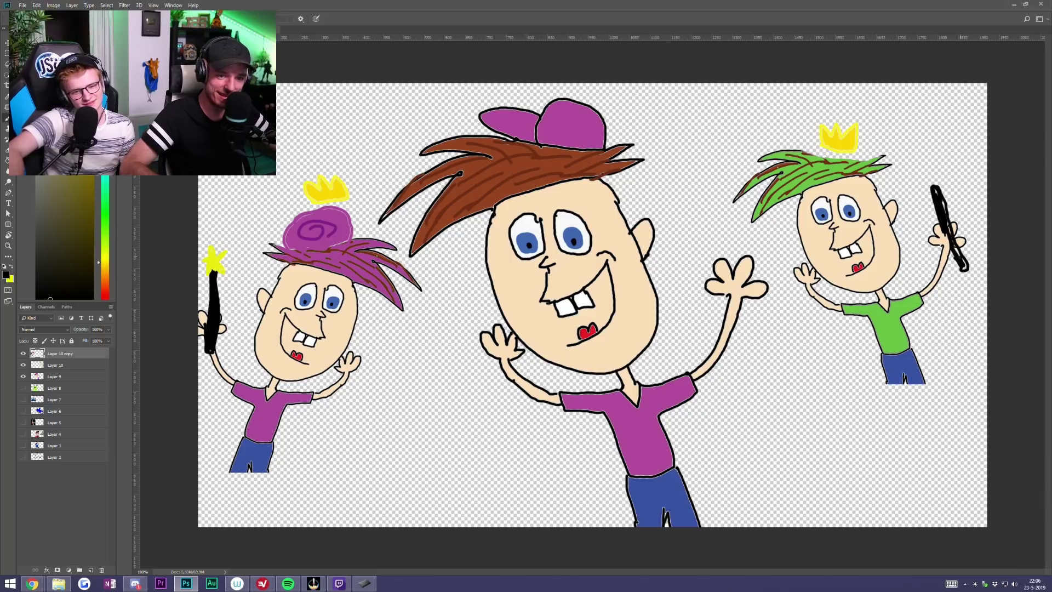
Switch to the stream chat in the browser, read the viewers' drawing suggestions and highlight the "catdog" request.
key("alt+Tab")
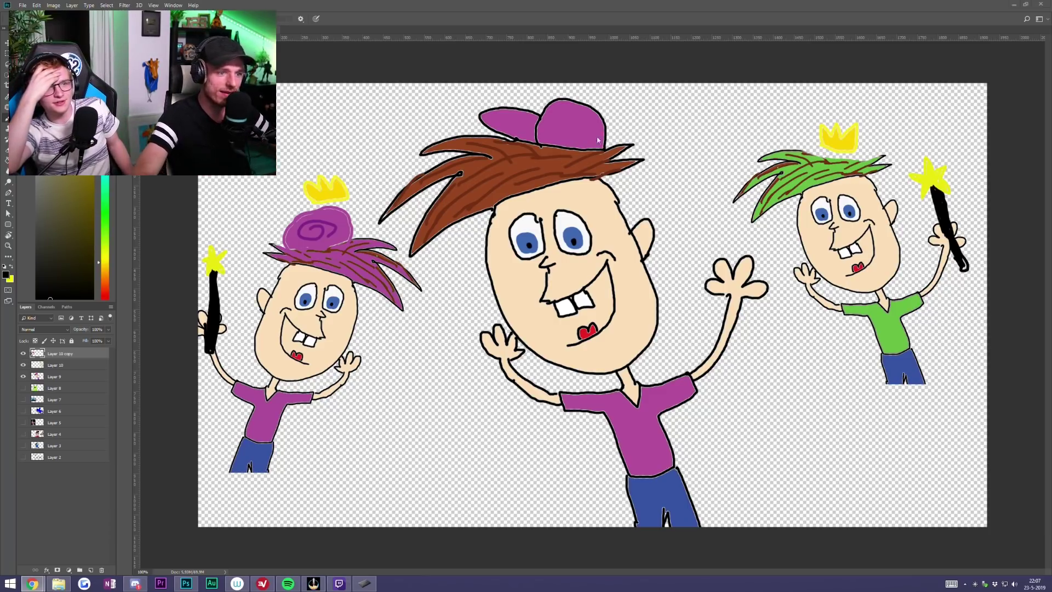
left_click(690, 158)
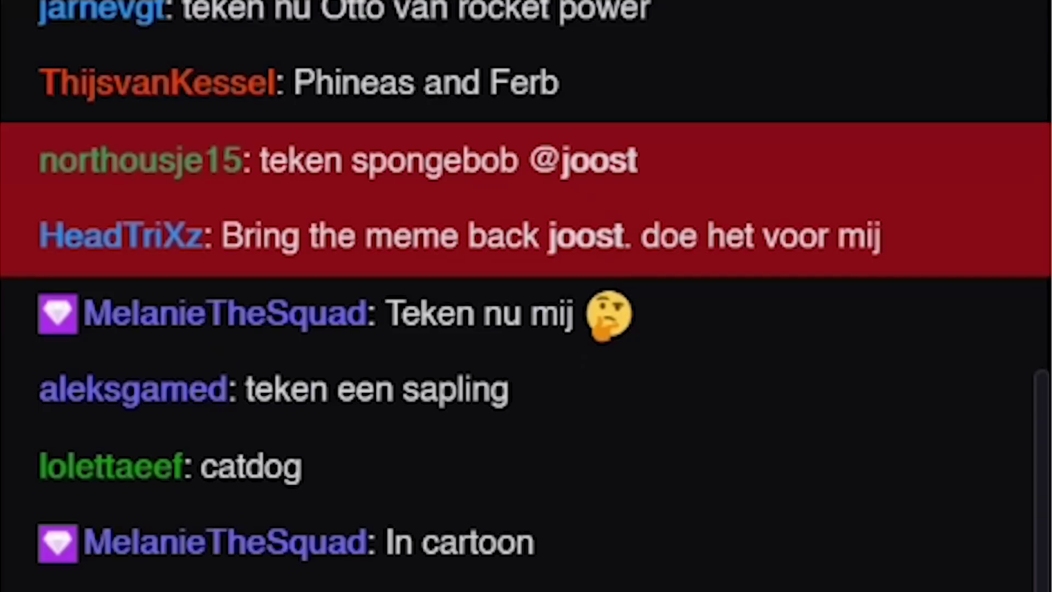
left_click_drag(296, 496, 207, 477)
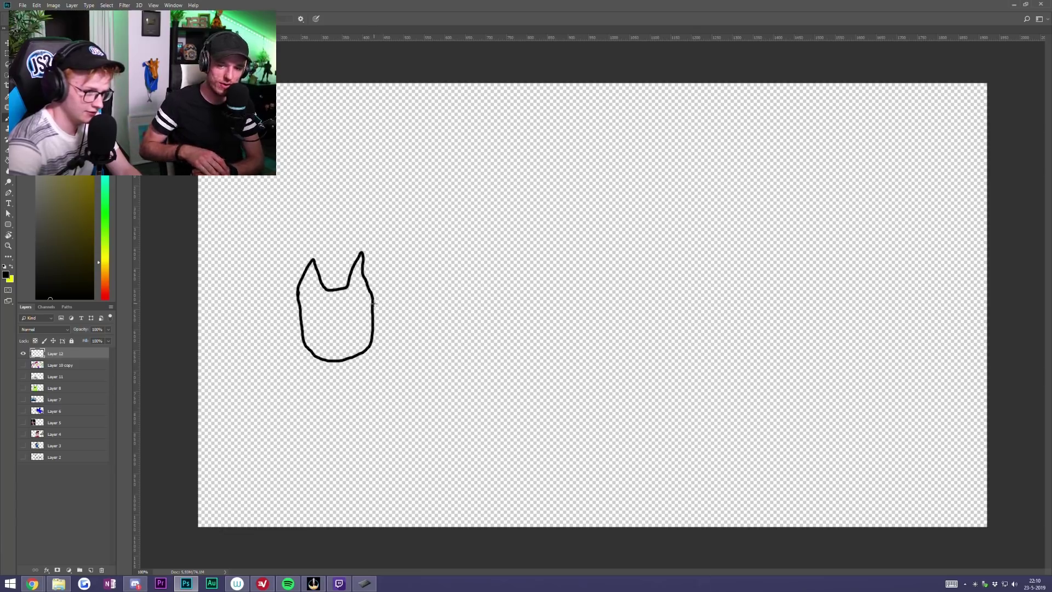
Draw the long body outline extending from the cat head on Layer 12, and undo the leg strokes below the cat head.
left_click_drag(467, 315, 497, 315)
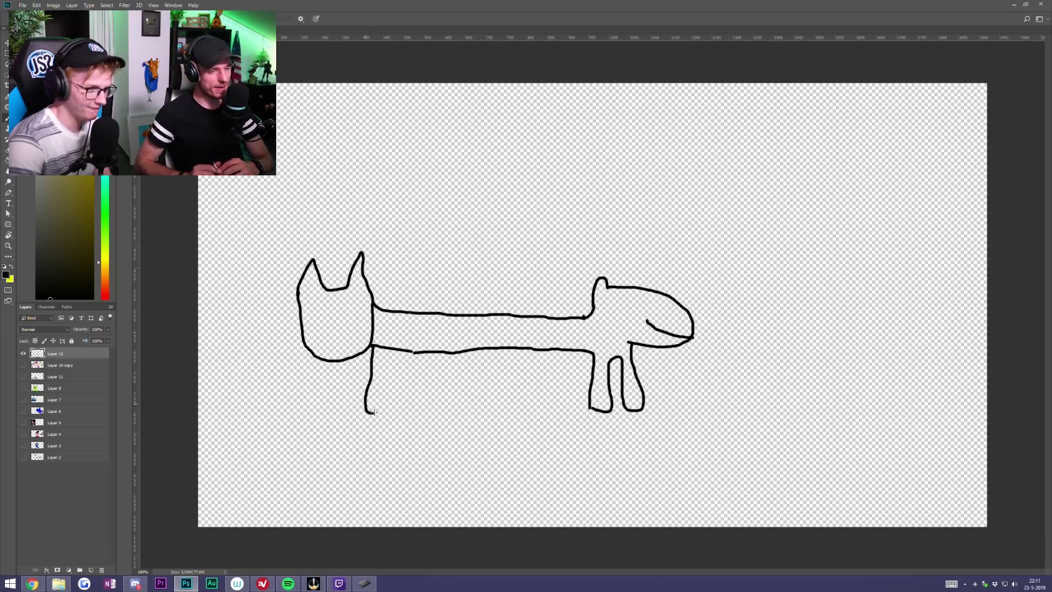
key("ctrl+alt+z")
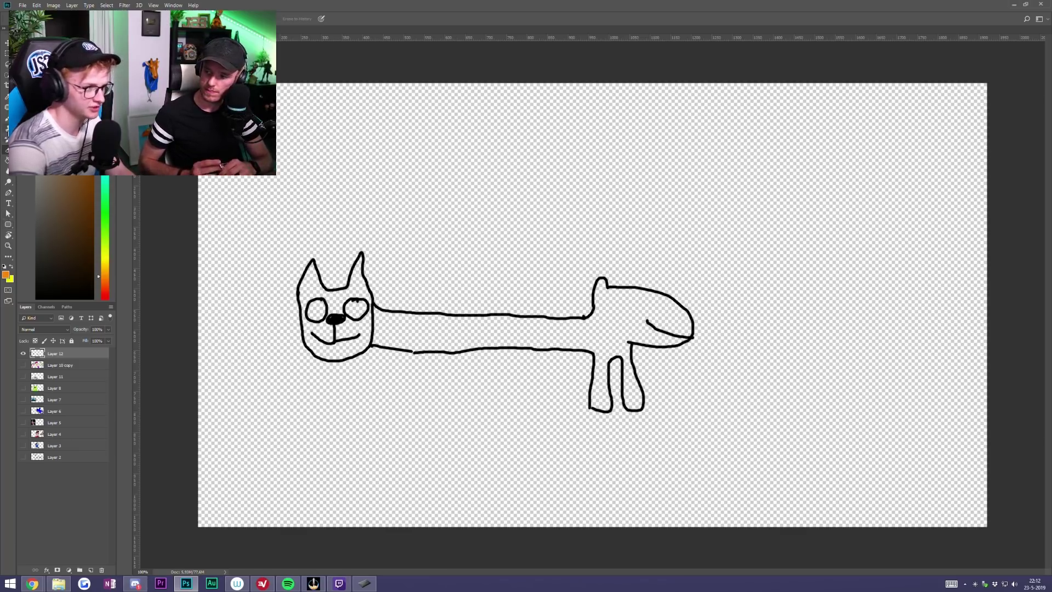
Fill CatDog's body, dog head and legs with orange, and fill the cat face and ears with the same orange.
key("g")
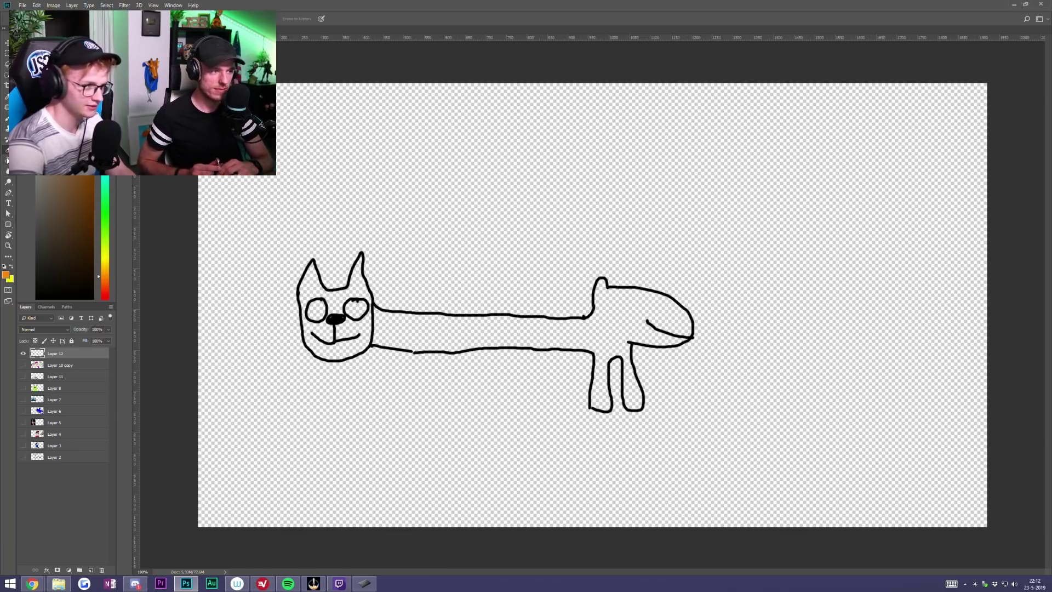
left_click(472, 327)
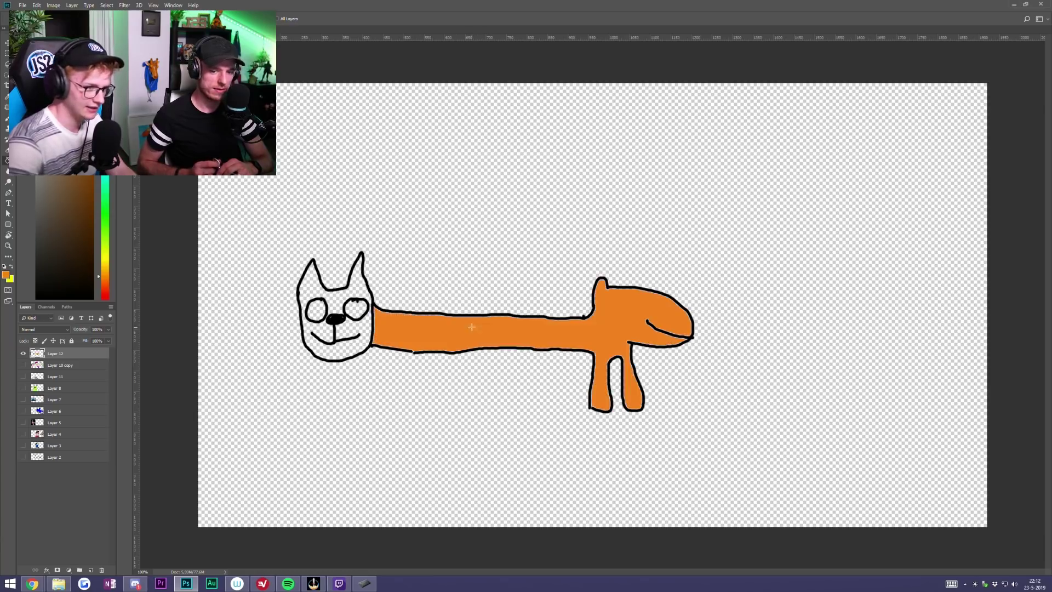
left_click(363, 288)
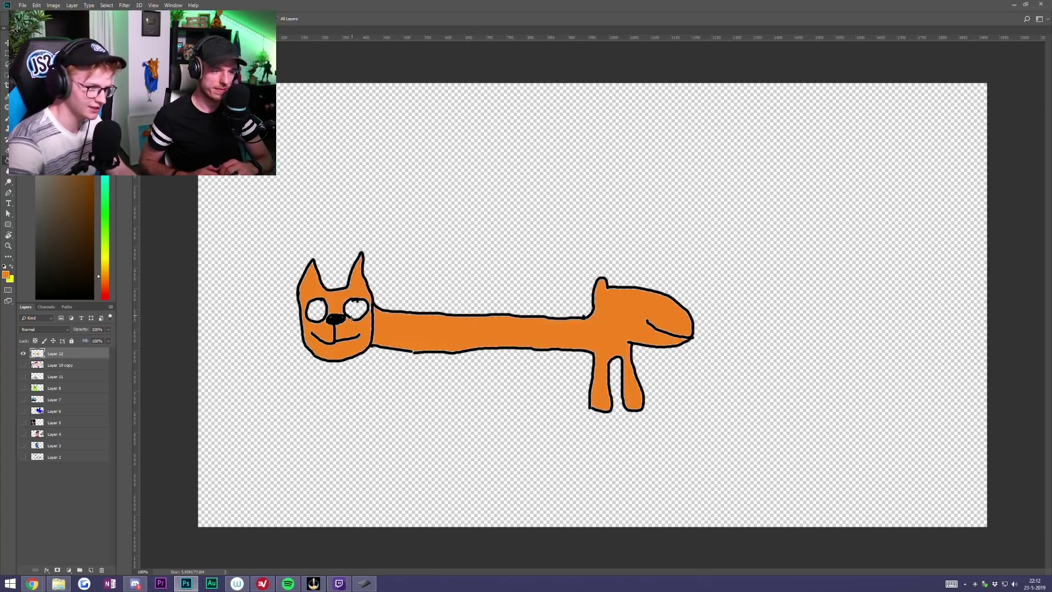